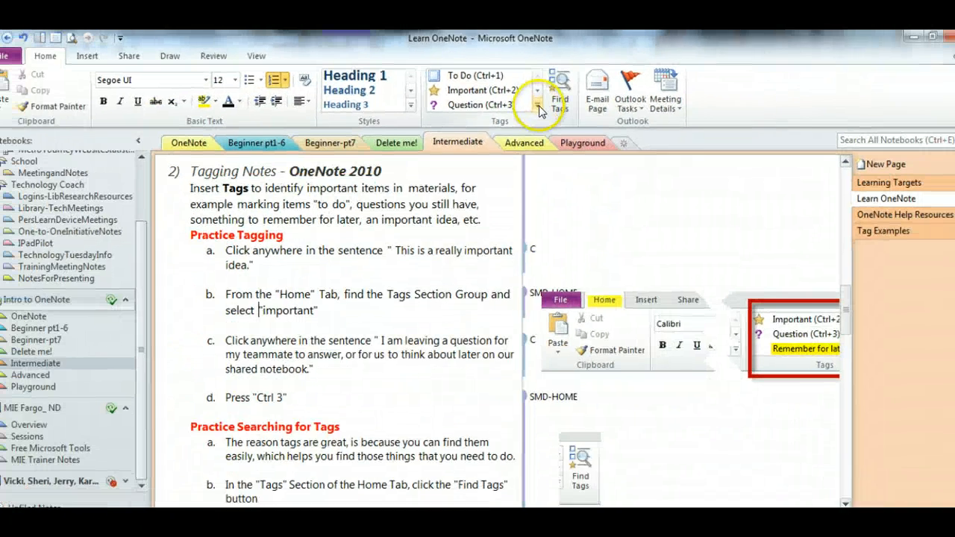
# Browse the full list of available tags from start to end, and close it without choosing one.
pyautogui.click(538, 109)
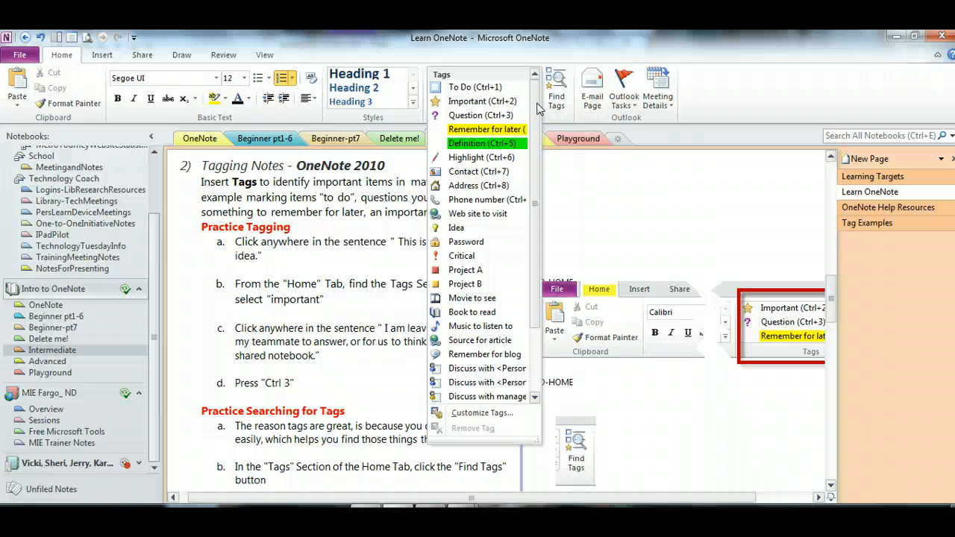
pyautogui.moveTo(539, 116); pyautogui.dragTo(538, 223)
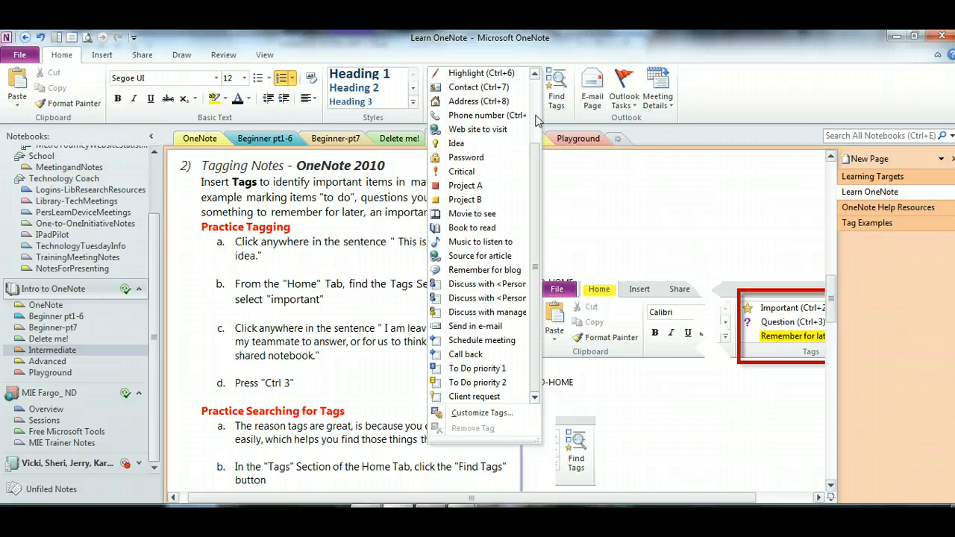
pyautogui.scroll(2, 537, 121)
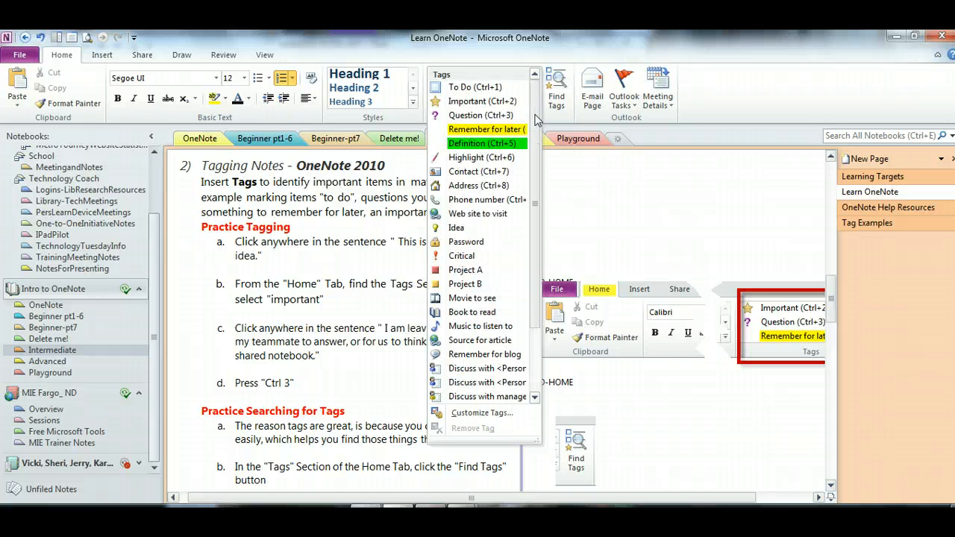
pyautogui.click(764, 59)
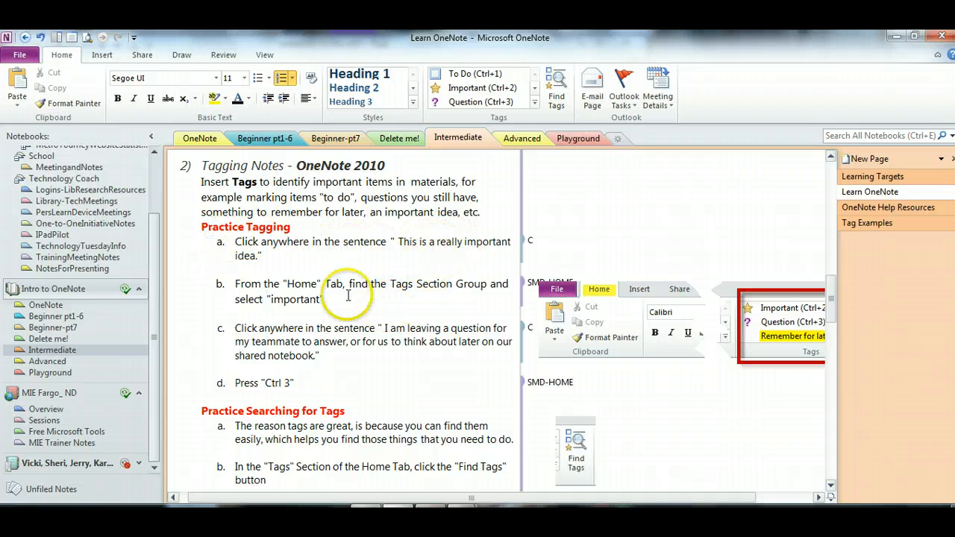
# Tag the practice line containing "This is a really important idea" as Important.
pyautogui.click(456, 241)
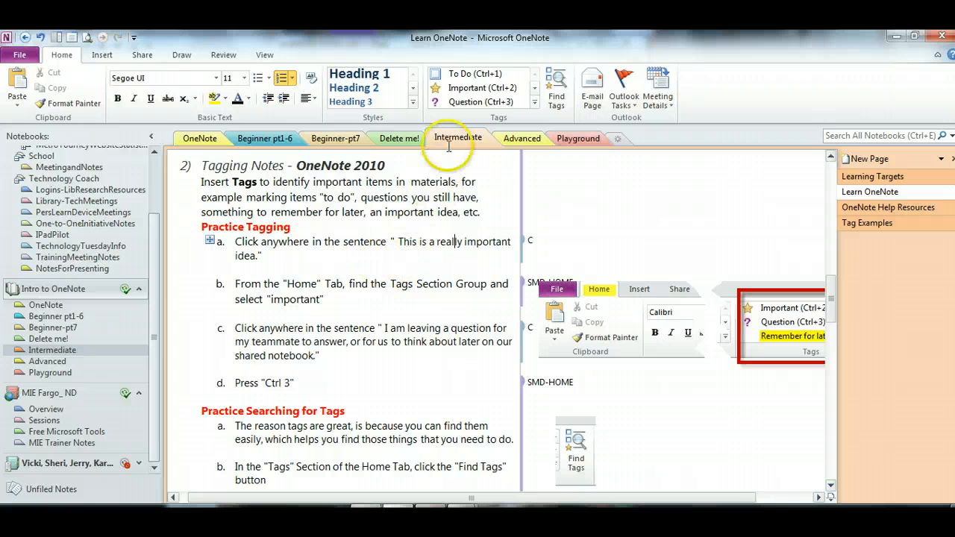
pyautogui.click(535, 102)
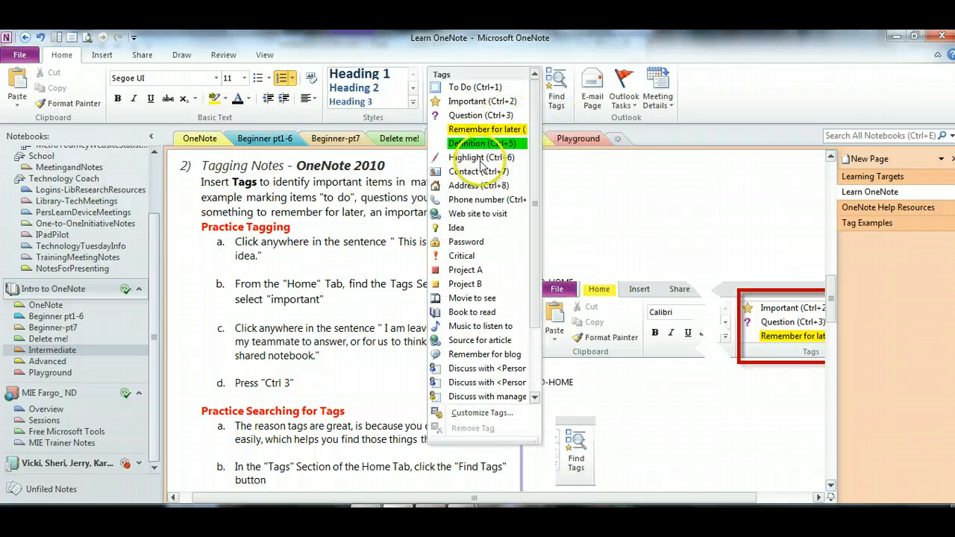
pyautogui.click(465, 103)
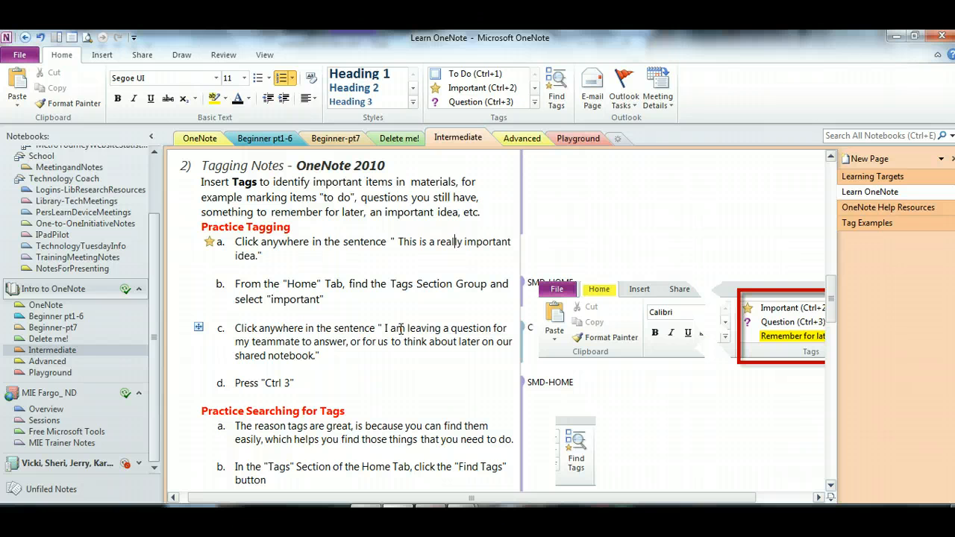
# Place the cursor in the sentence "I am leaving a question for my teammate" and look up the Question tag in the tag list.
pyautogui.click(425, 329)
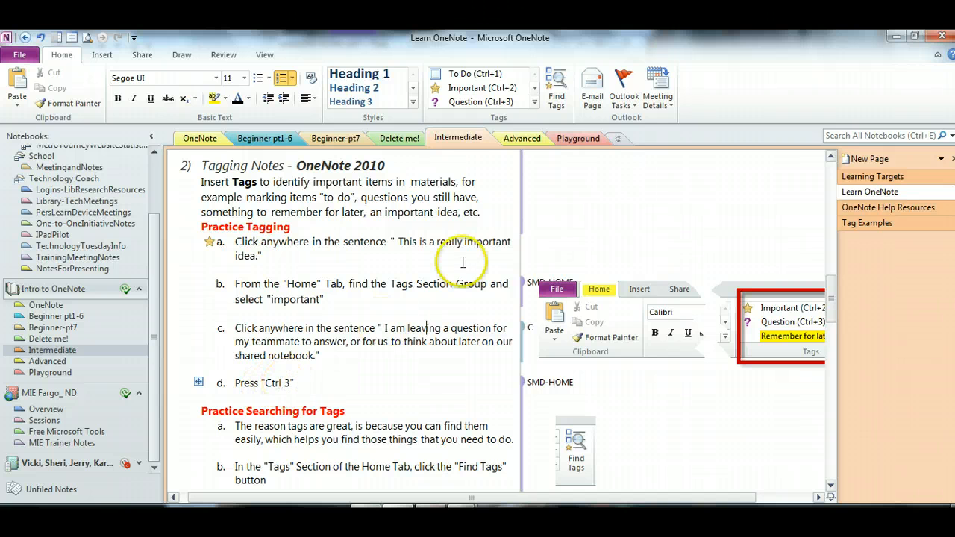
pyautogui.click(535, 102)
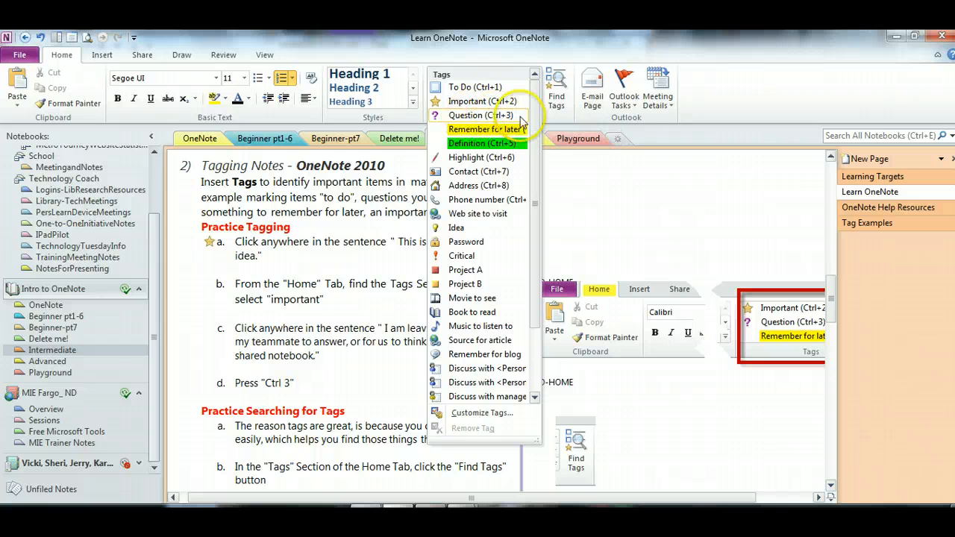
pyautogui.click(556, 46)
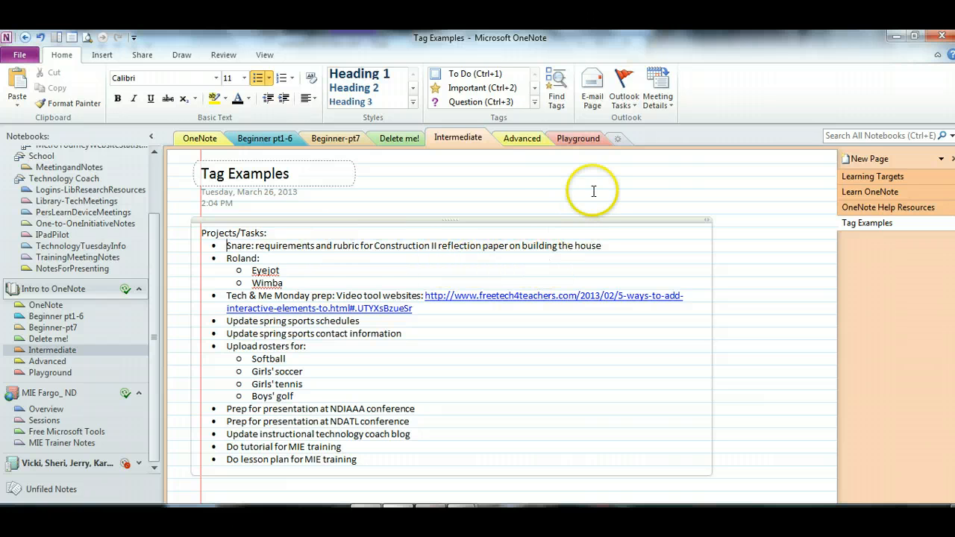
# On the Tag Examples page, tag the first Projects/Tasks bullet as Remember for later and the second main bullet as Contact.
pyautogui.click(535, 102)
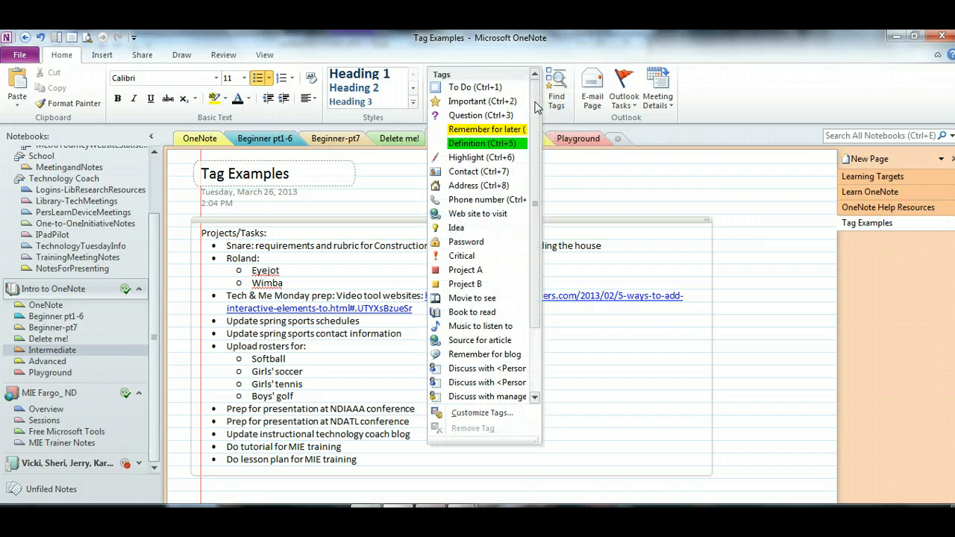
pyautogui.click(496, 132)
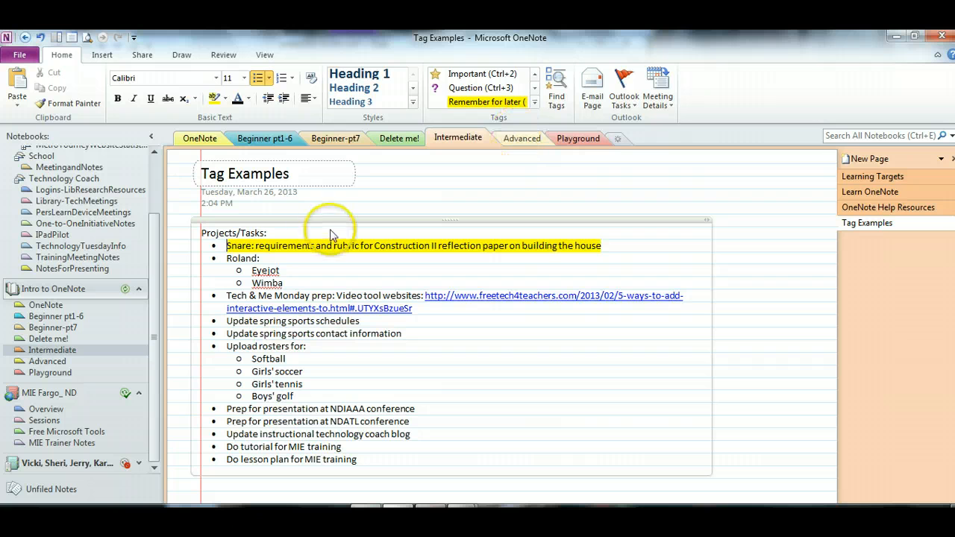
pyautogui.click(230, 260)
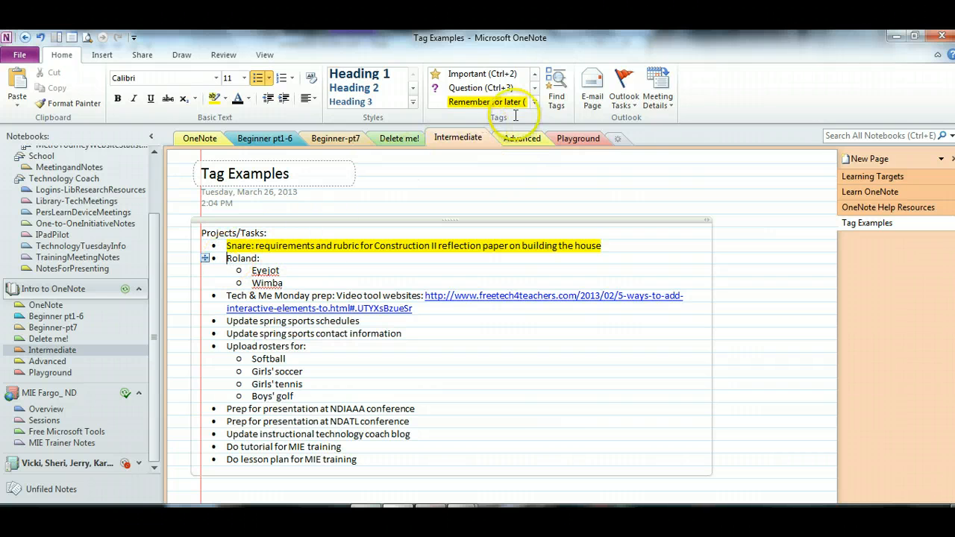
pyautogui.click(535, 102)
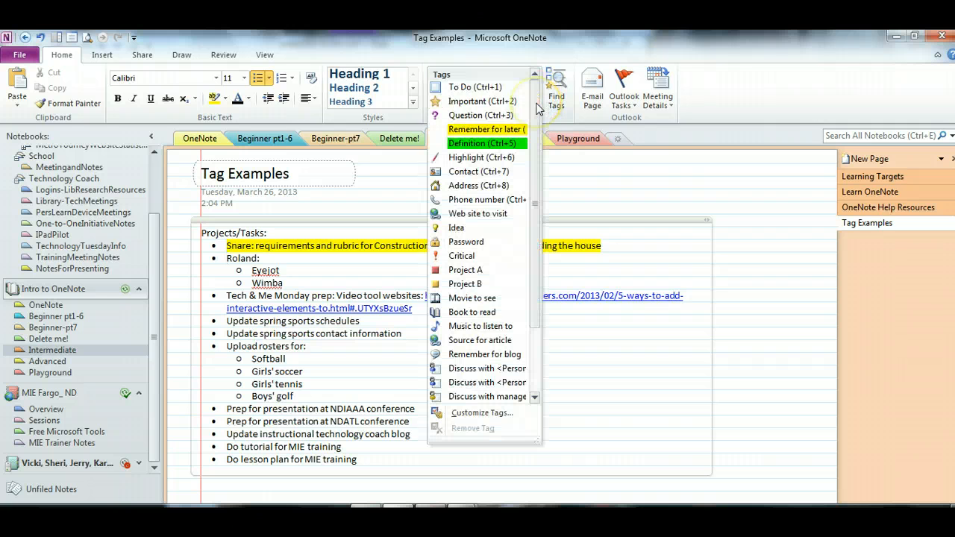
pyautogui.click(471, 173)
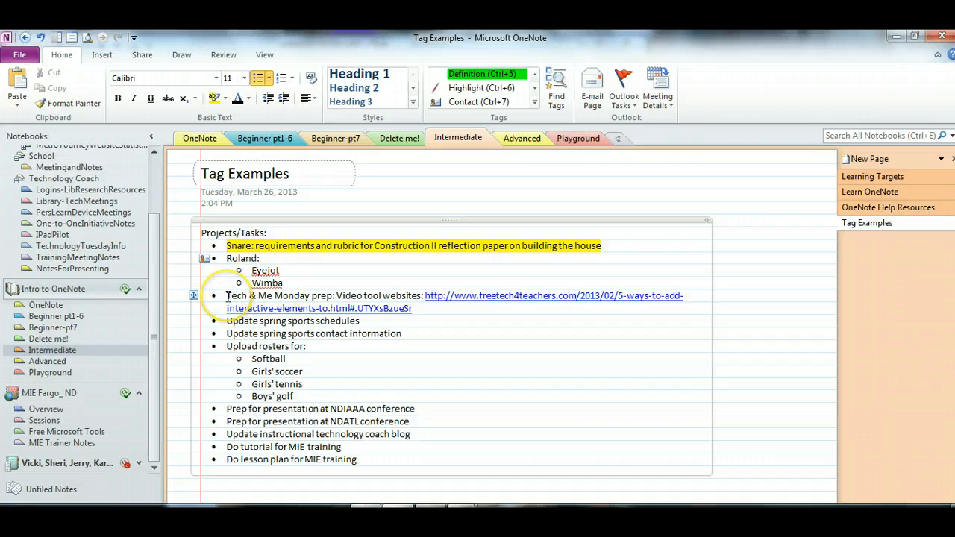
# Tag the Tech & Me Monday prep bullet as Idea, and the two spring sports updates and "Upload rosters for:" as To Do.
pyautogui.click(535, 104)
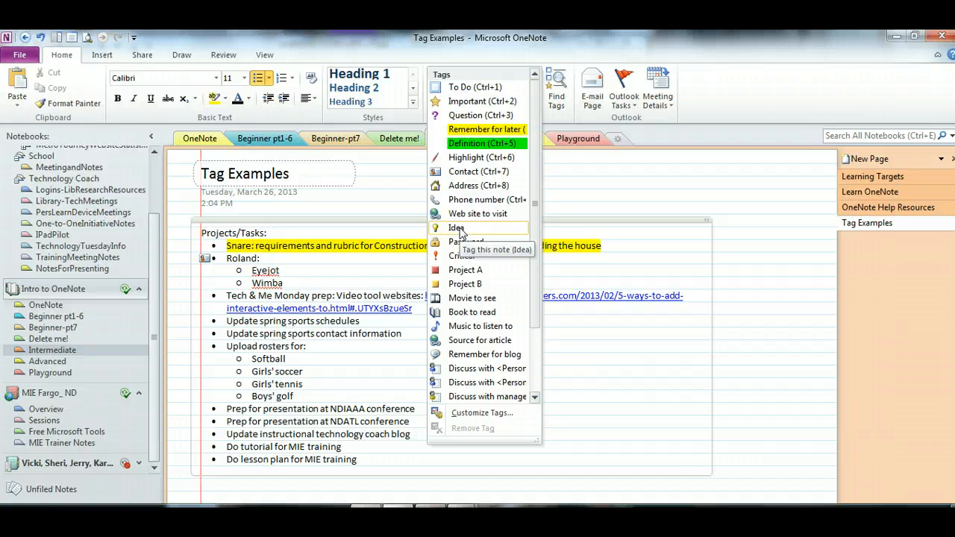
pyautogui.click(457, 229)
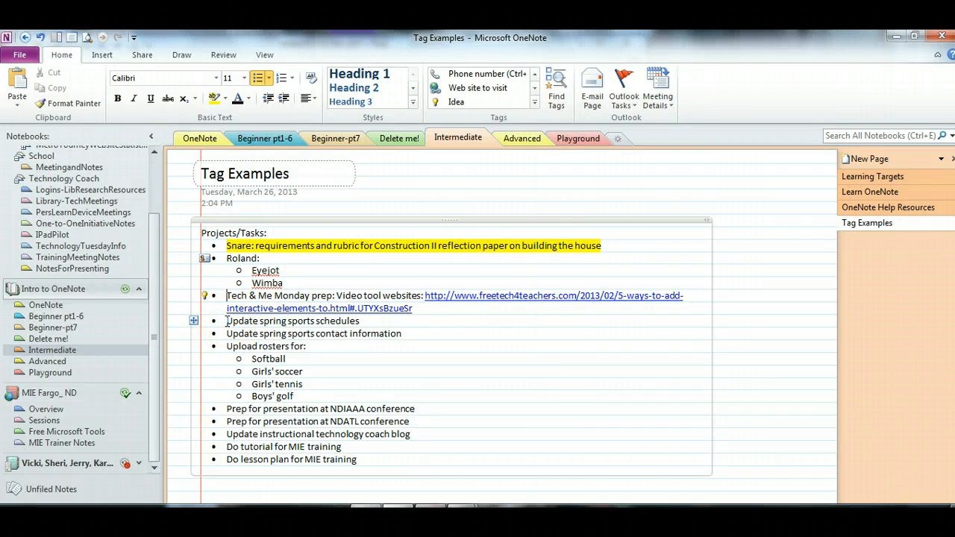
pyautogui.click(227, 321)
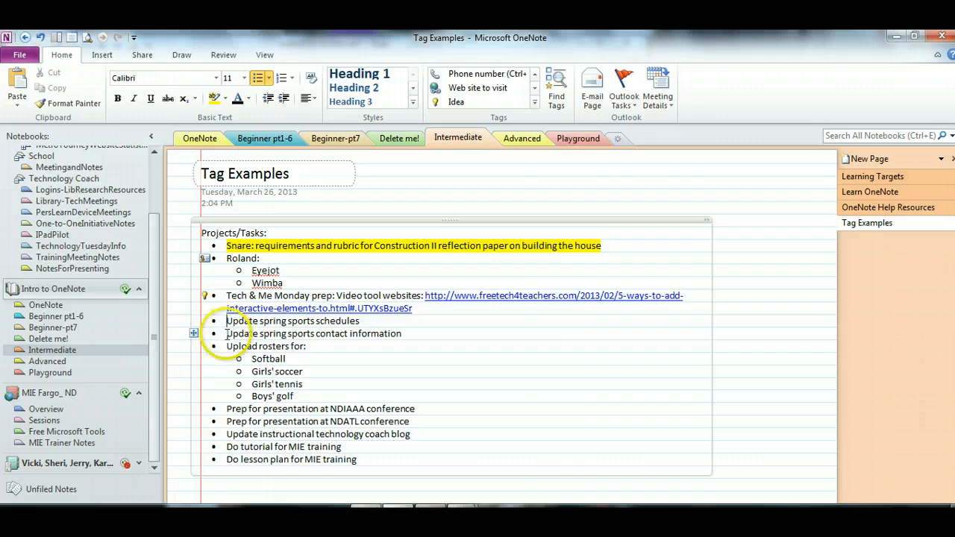
pyautogui.moveTo(227, 321); pyautogui.dragTo(310, 345)
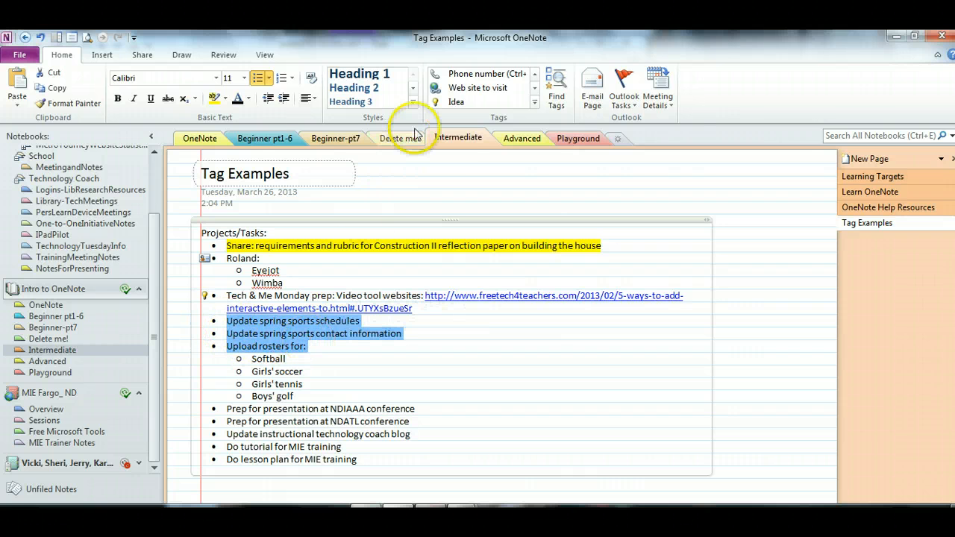
pyautogui.click(535, 103)
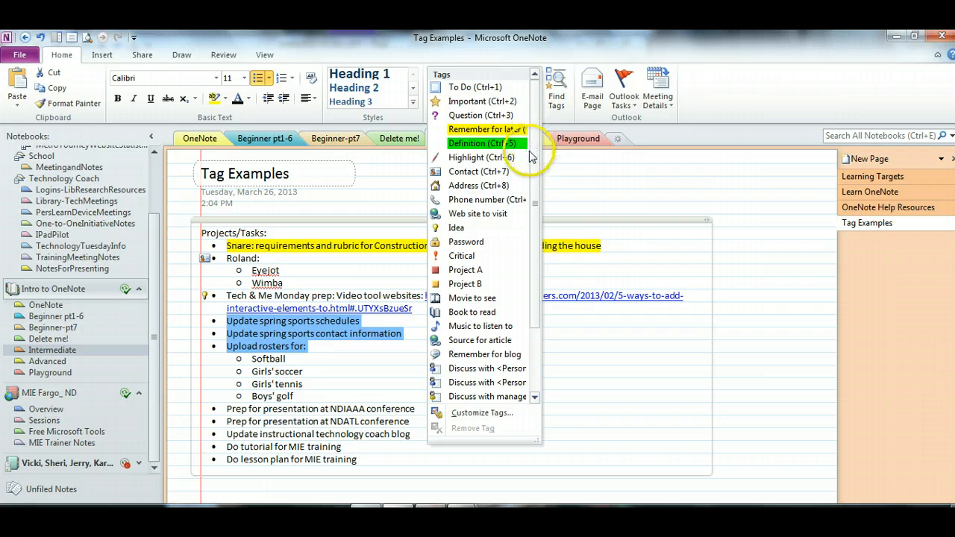
pyautogui.click(465, 89)
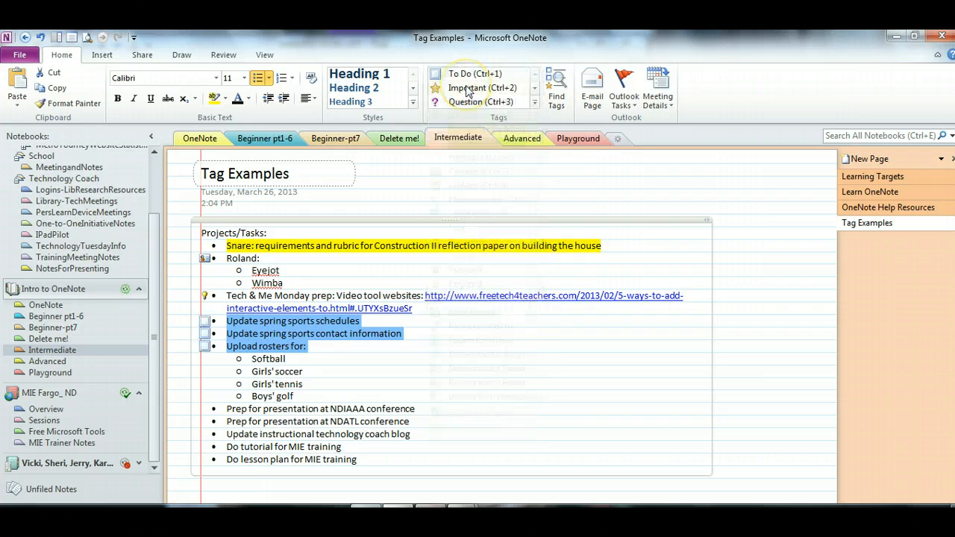
pyautogui.click(211, 317)
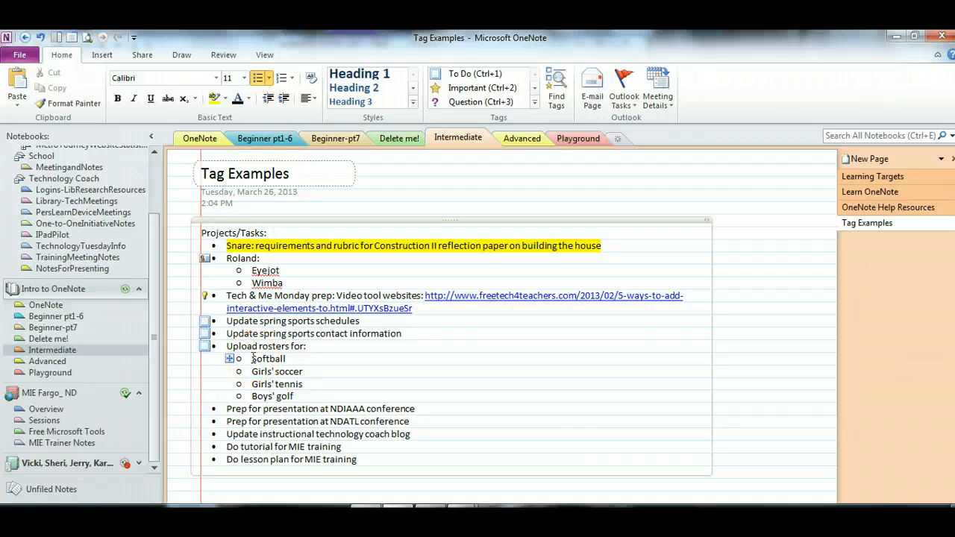
# Tag the Softball, Girls' soccer, Girls' tennis and Boys' golf sub-bullets as To Do.
pyautogui.moveTo(252, 359); pyautogui.dragTo(300, 397)
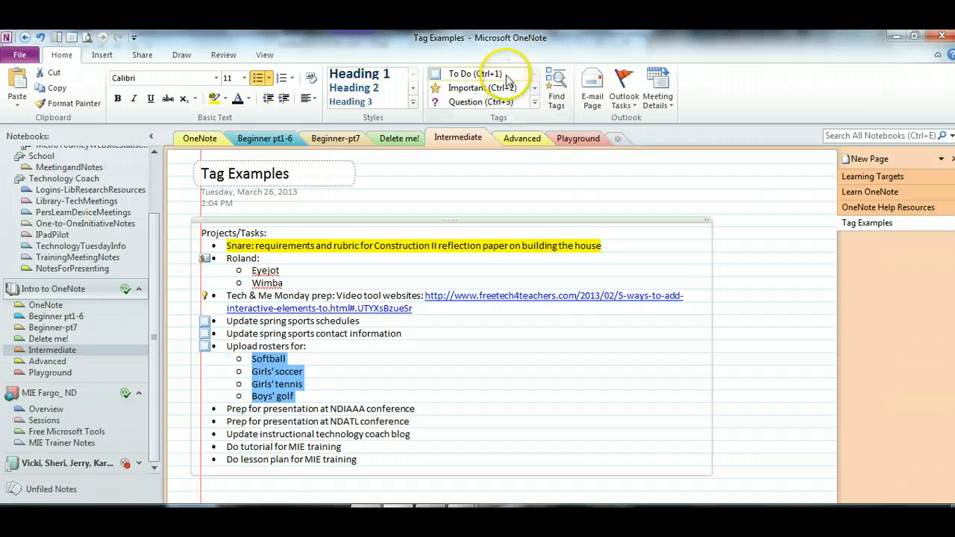
pyautogui.click(535, 105)
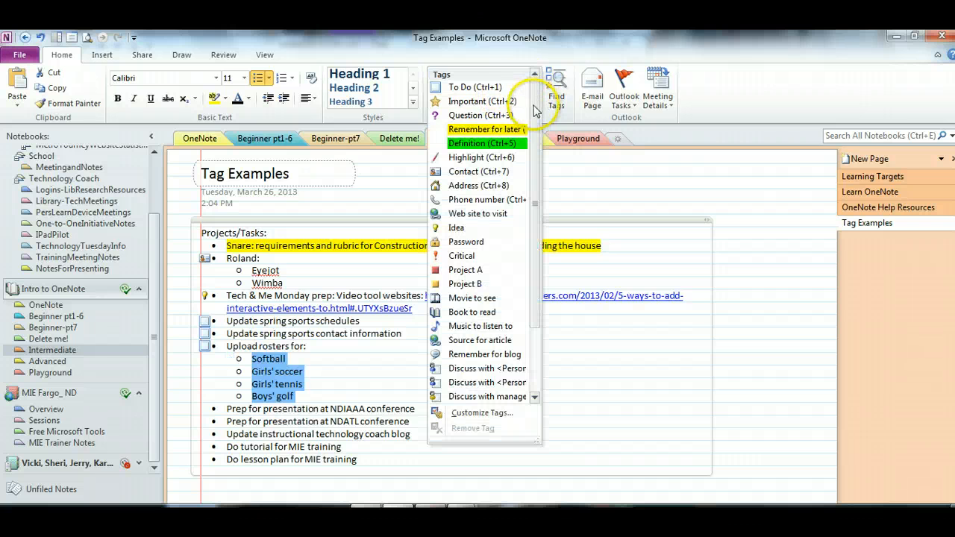
pyautogui.click(485, 85)
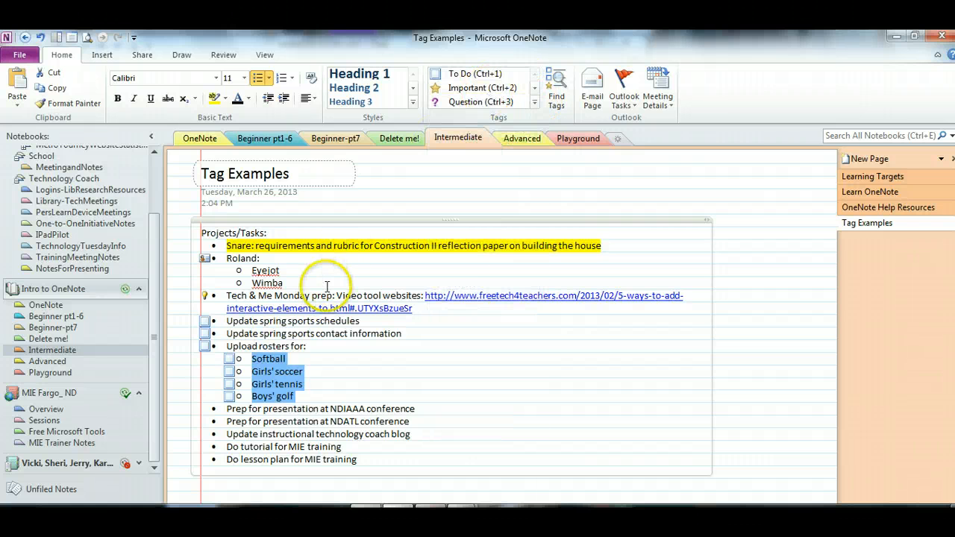
pyautogui.click(317, 358)
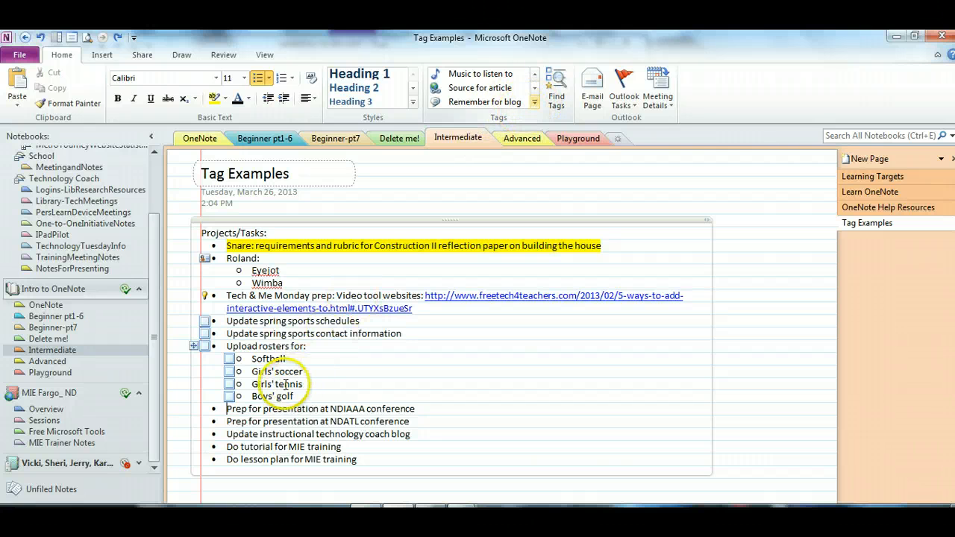
# Modify the "Discuss with <Person B>" tag so its display name reads "Discuss with Athletic Director".
pyautogui.click(535, 103)
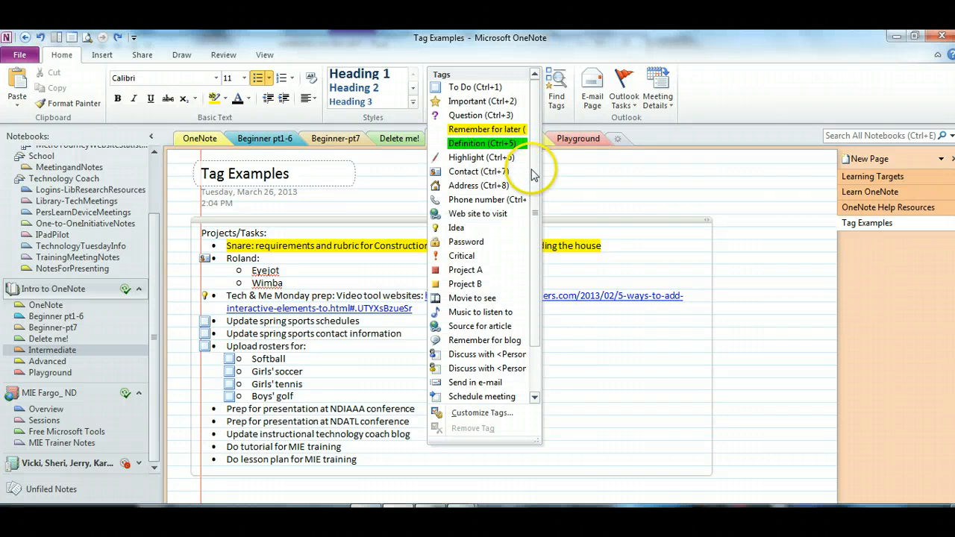
pyautogui.rightClick(487, 363)
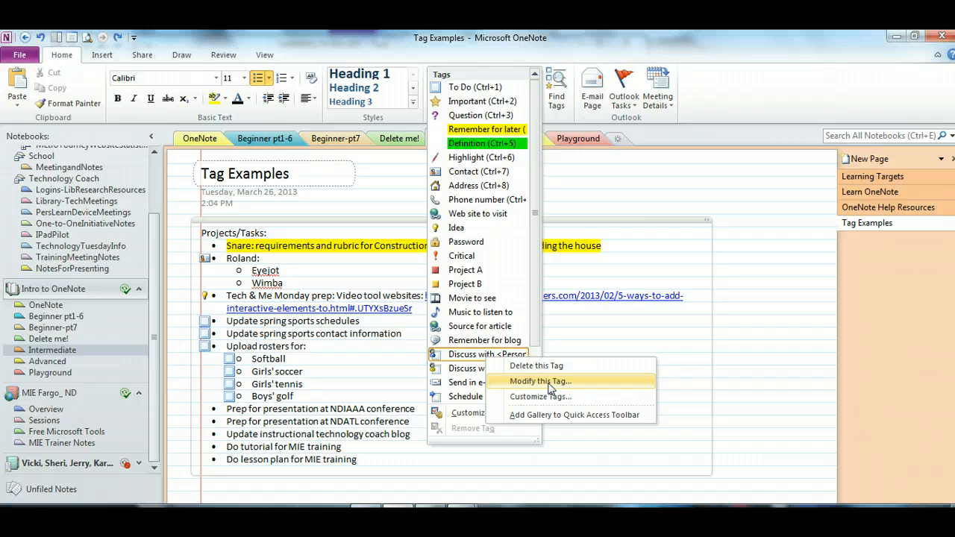
pyautogui.click(548, 381)
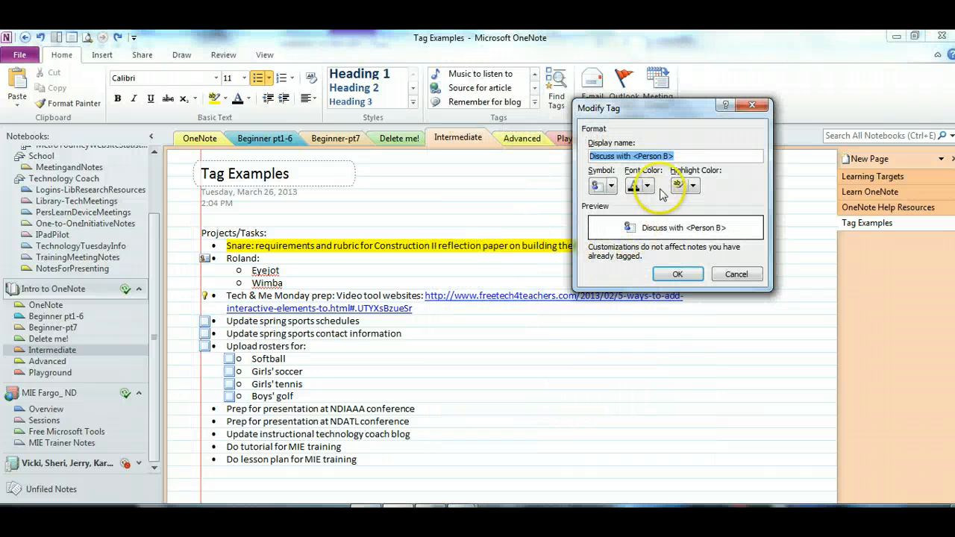
pyautogui.moveTo(688, 156); pyautogui.dragTo(633, 156)
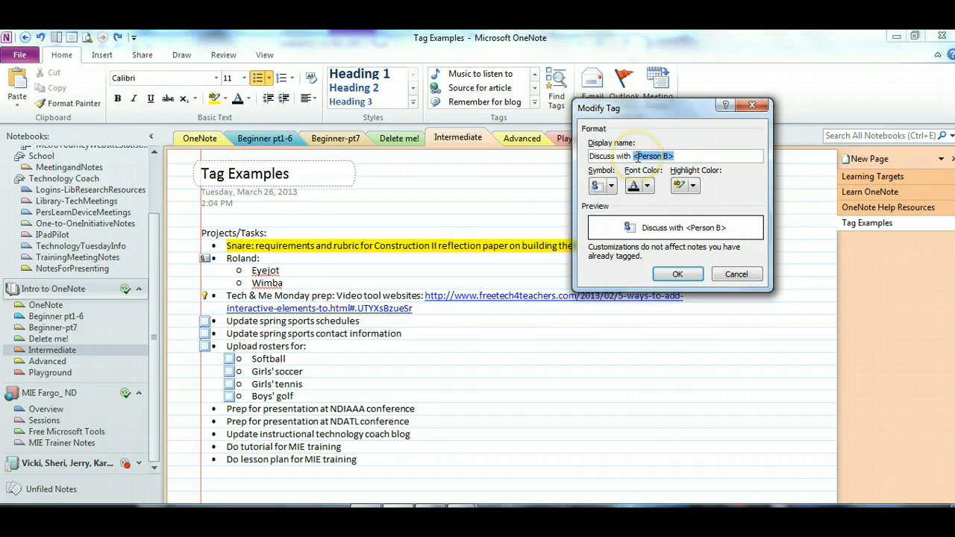
pyautogui.write('Ath')
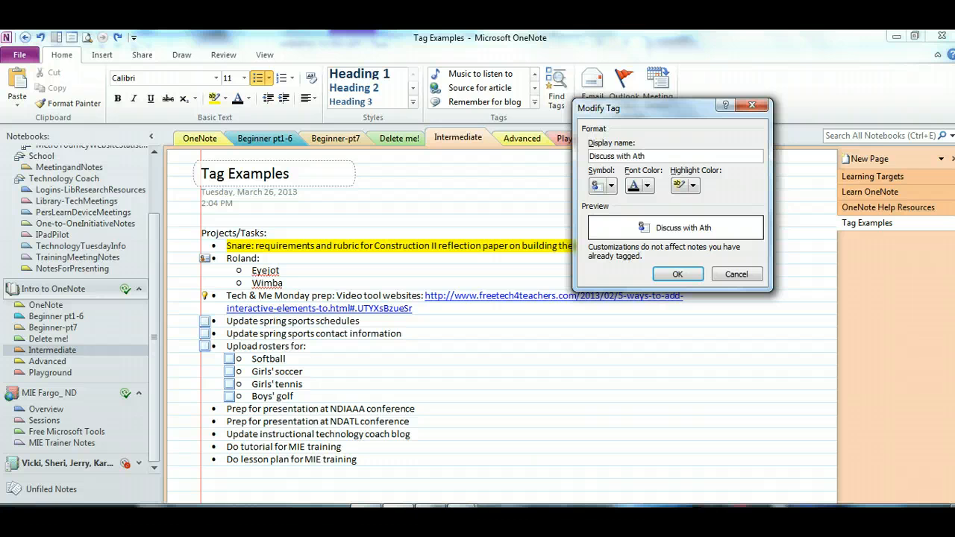
pyautogui.write('letic Dir')
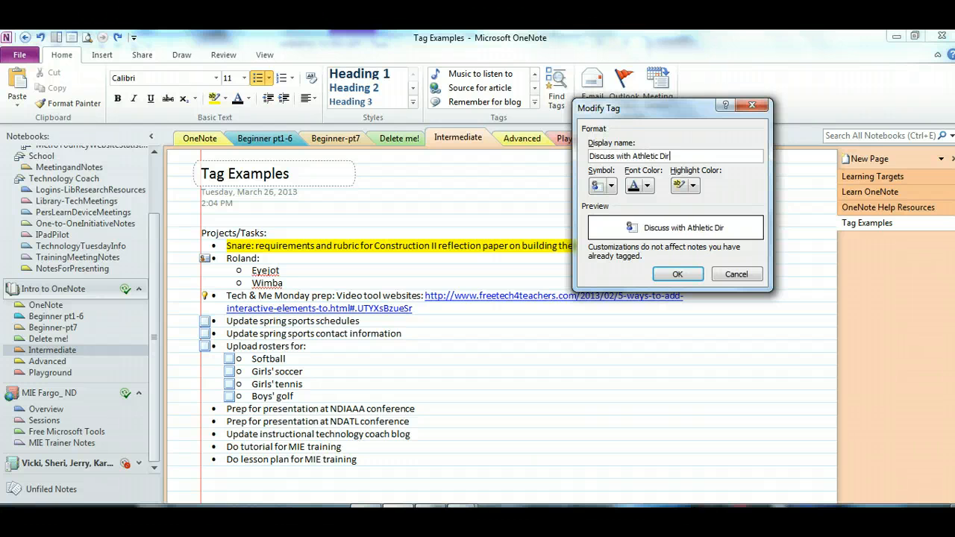
pyautogui.write('ector')
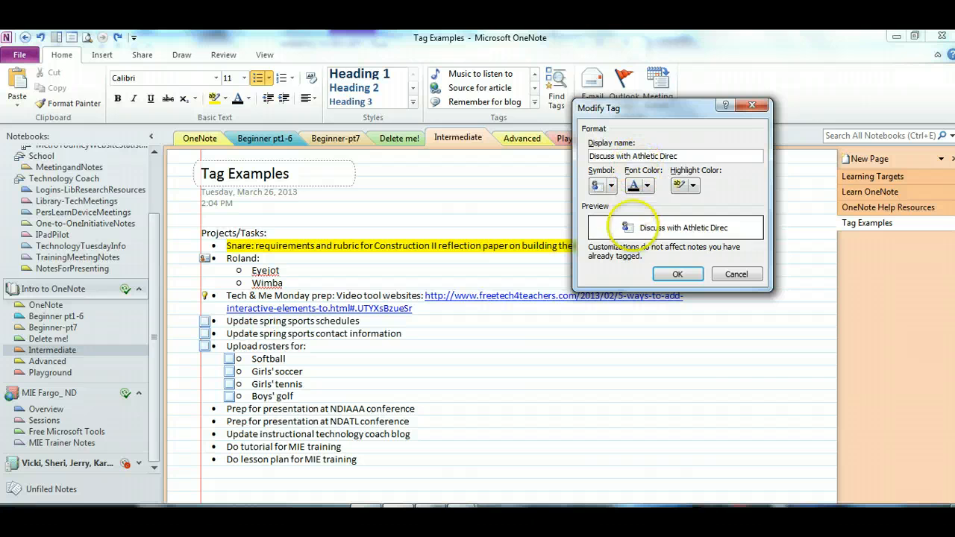
pyautogui.click(678, 274)
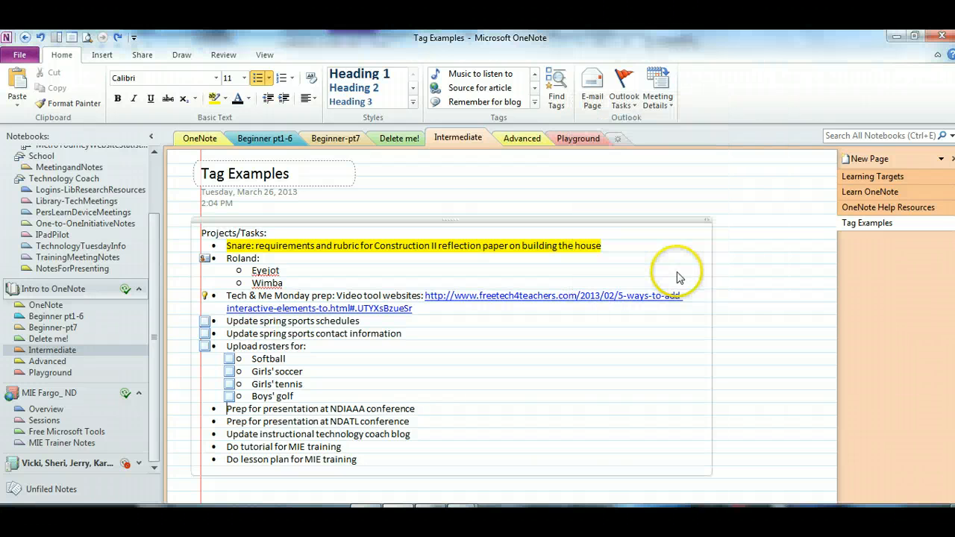
# Tag the "Prep for presentation at NDIAAA conference" bullet as "Discuss with Athletic Director".
pyautogui.click(534, 103)
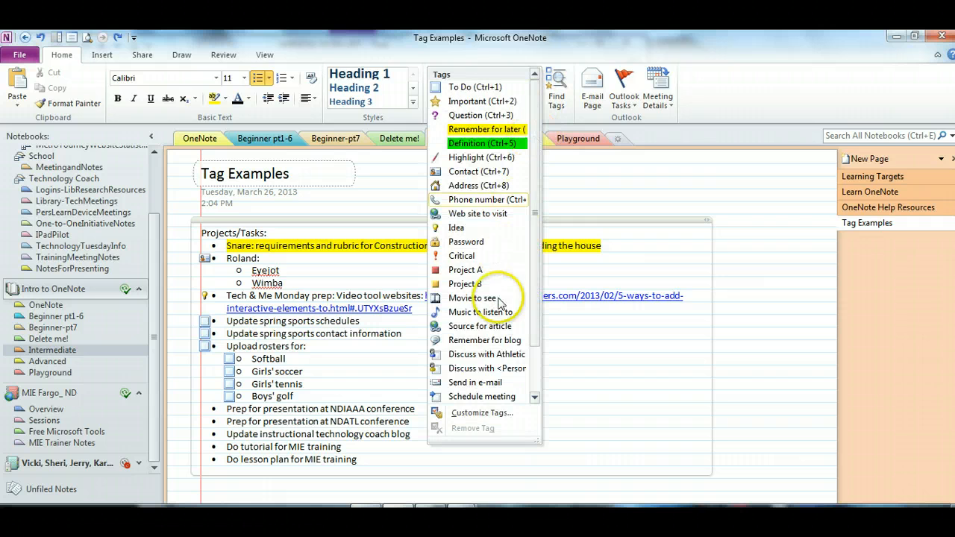
pyautogui.click(473, 357)
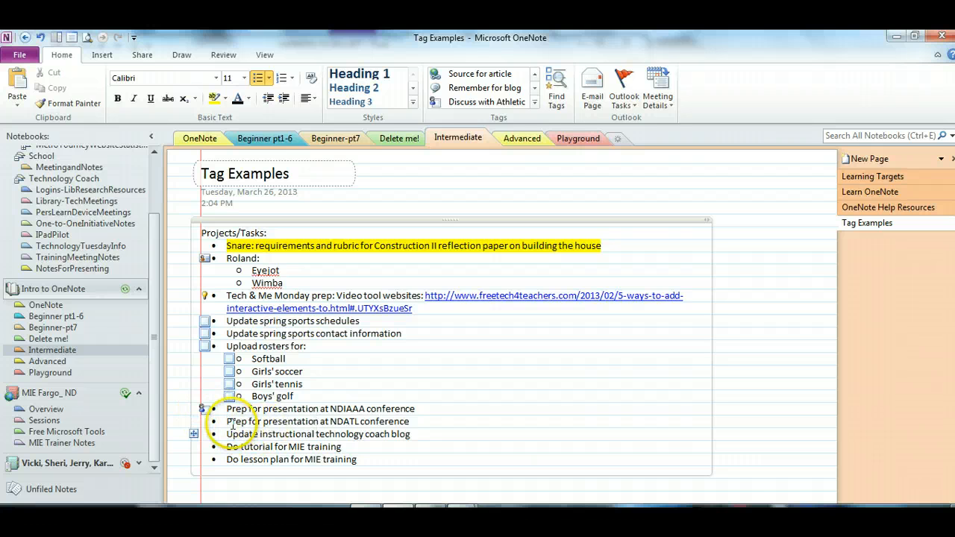
# For the NDATL conference bullet, modify the "Discuss with <Person A>" tag so its display name reads "Discuss with DIR director".
pyautogui.click(227, 421)
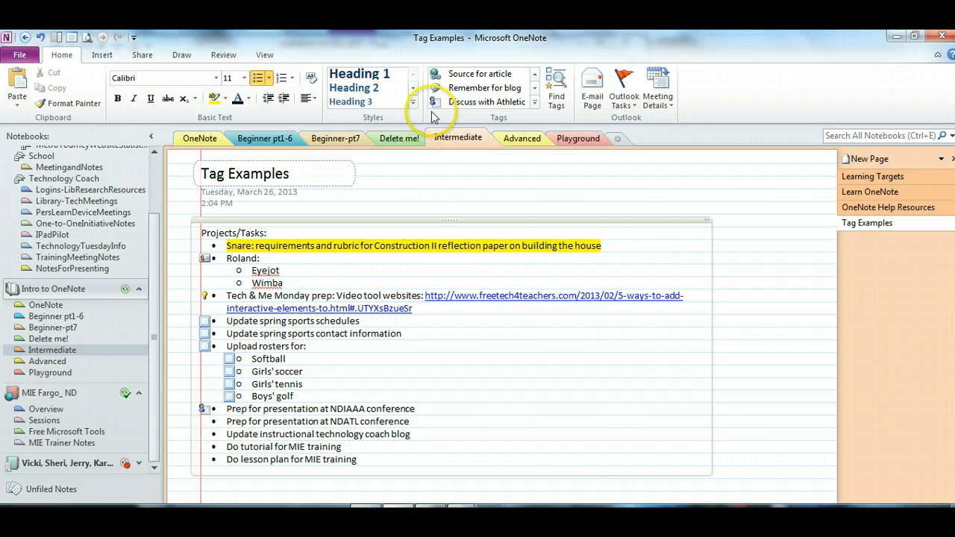
pyautogui.click(536, 102)
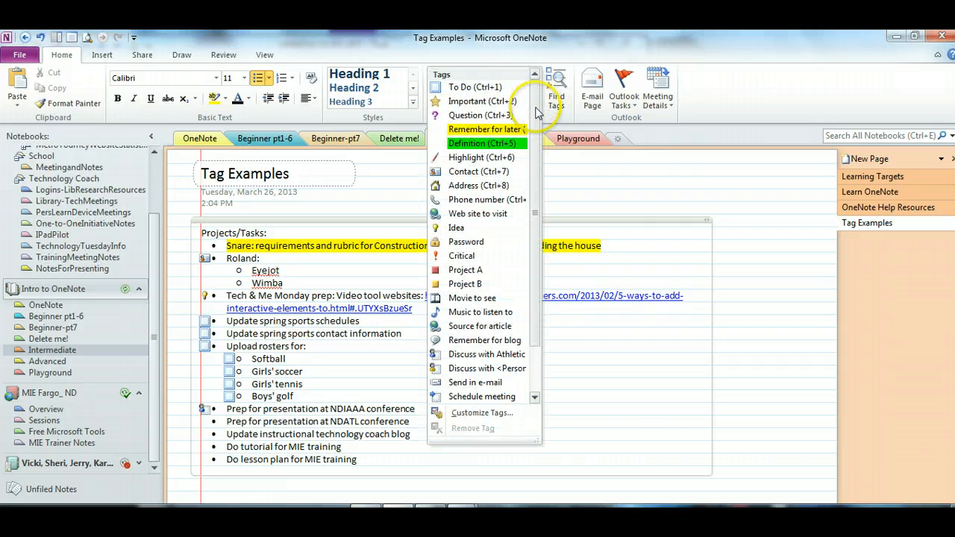
pyautogui.rightClick(498, 370)
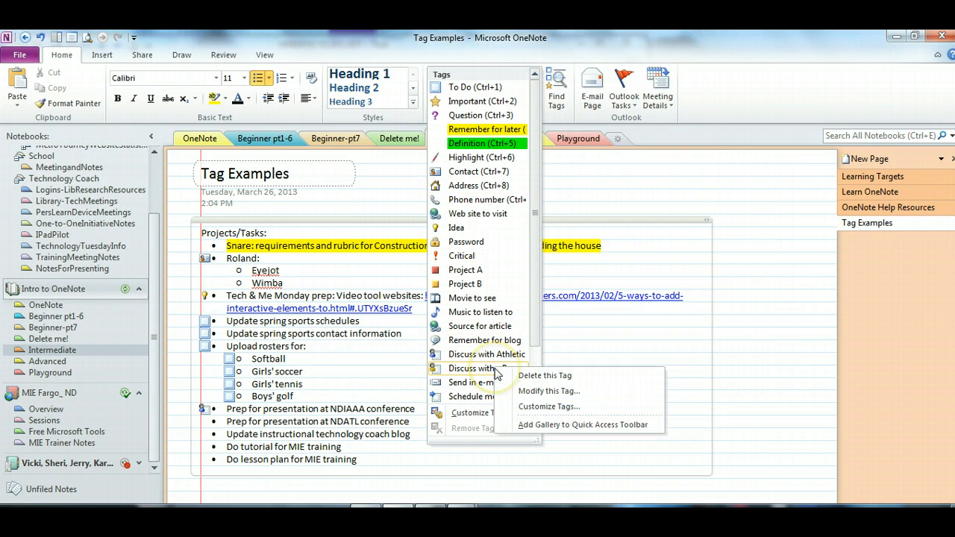
pyautogui.click(548, 391)
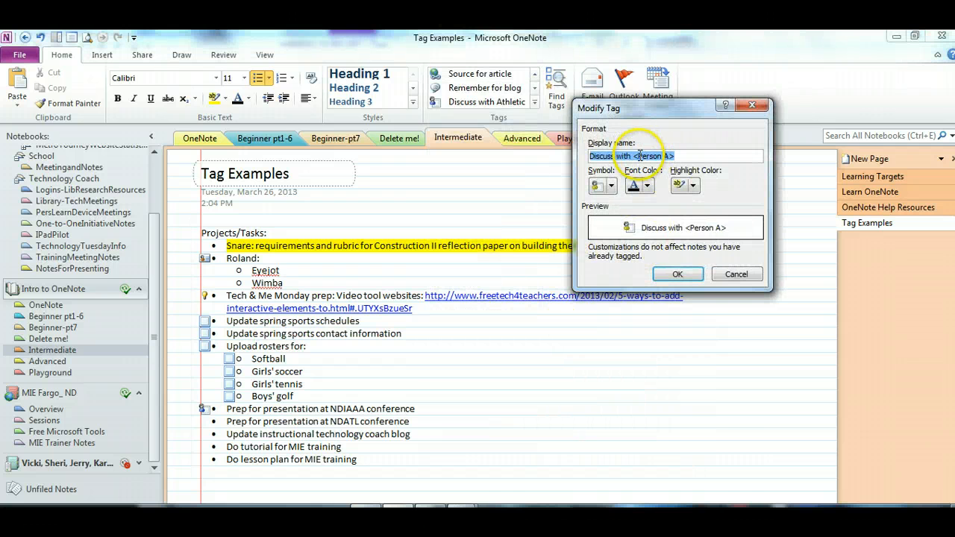
pyautogui.moveTo(635, 156); pyautogui.dragTo(691, 154)
pyautogui.write('DIR')
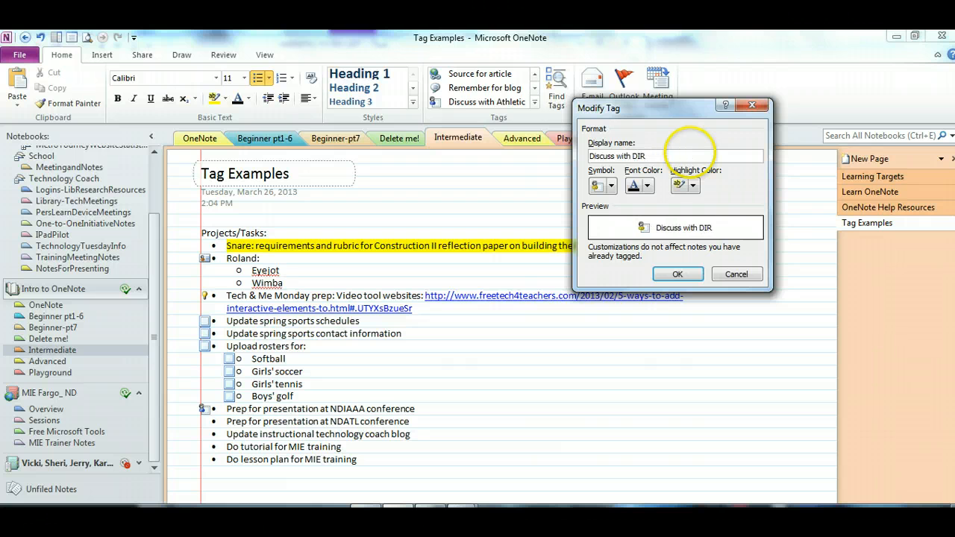
pyautogui.write(' directo')
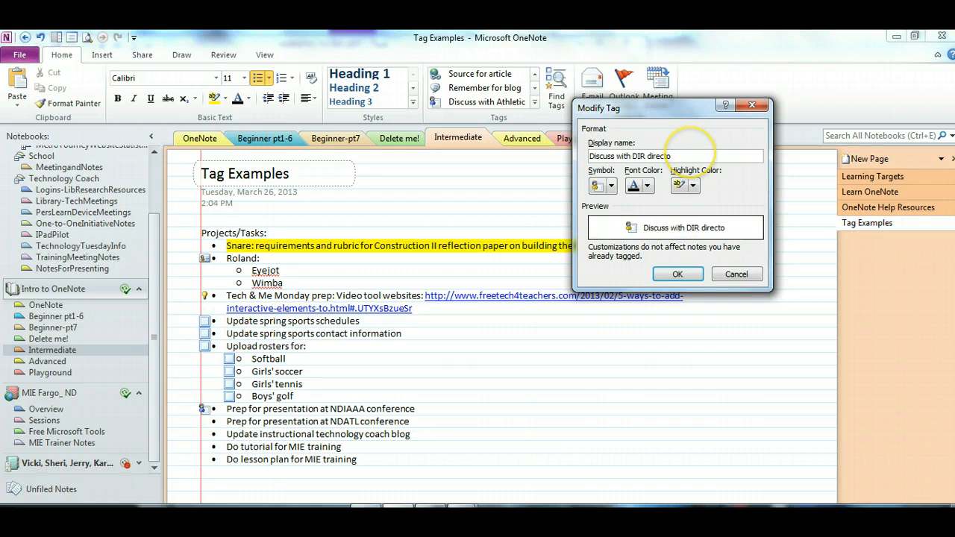
pyautogui.write('r')
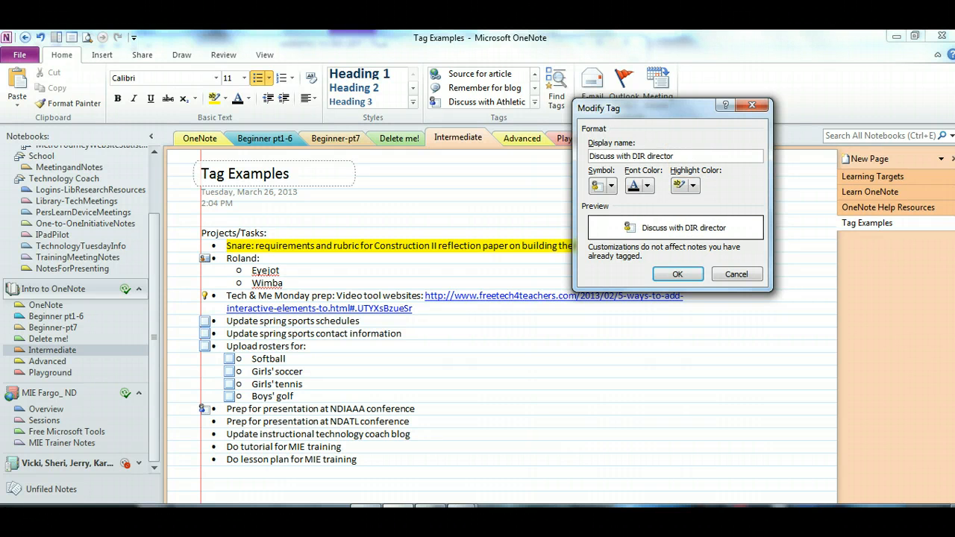
pyautogui.click(677, 275)
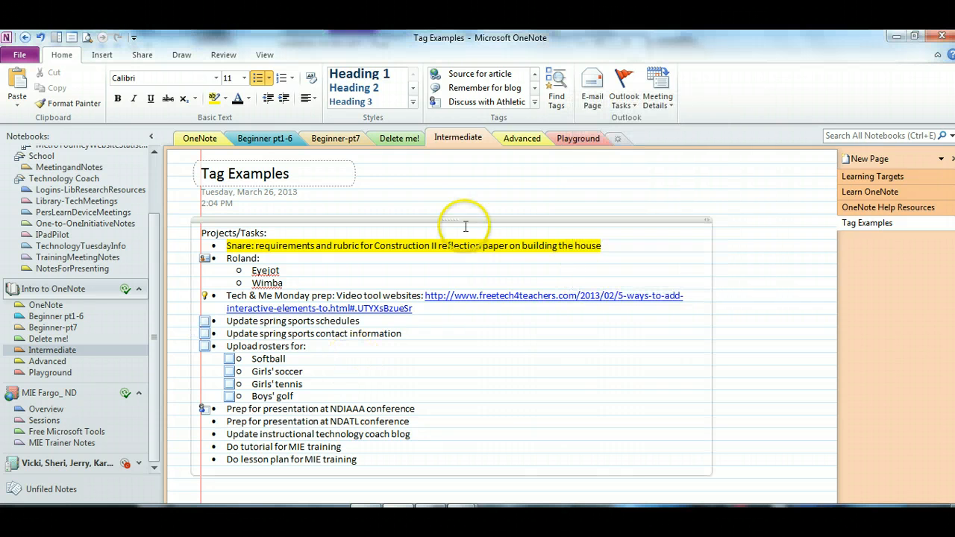
# Tag the NDATL conference bullet as "Discuss with DIR director" and the instructional technology coach blog bullet as "Remember for blog".
pyautogui.click(535, 102)
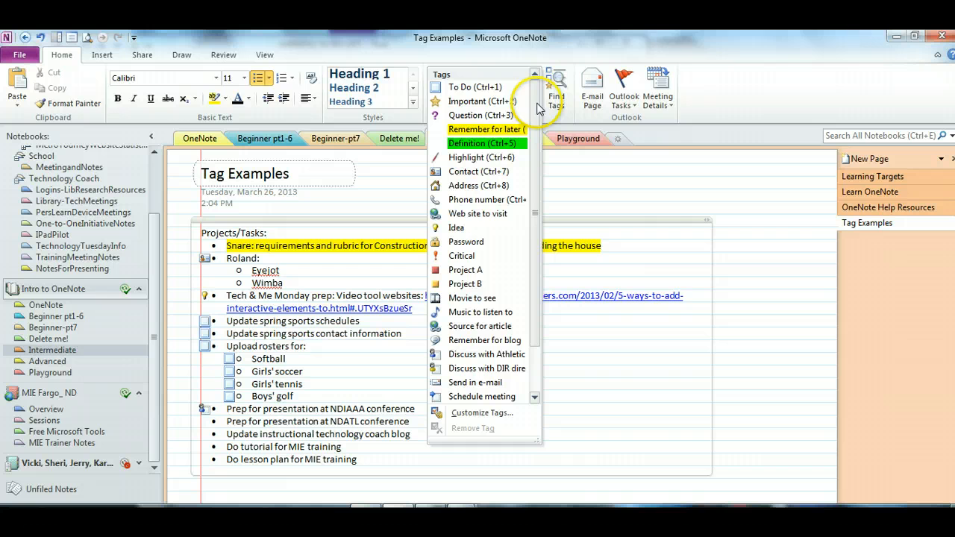
pyautogui.click(501, 370)
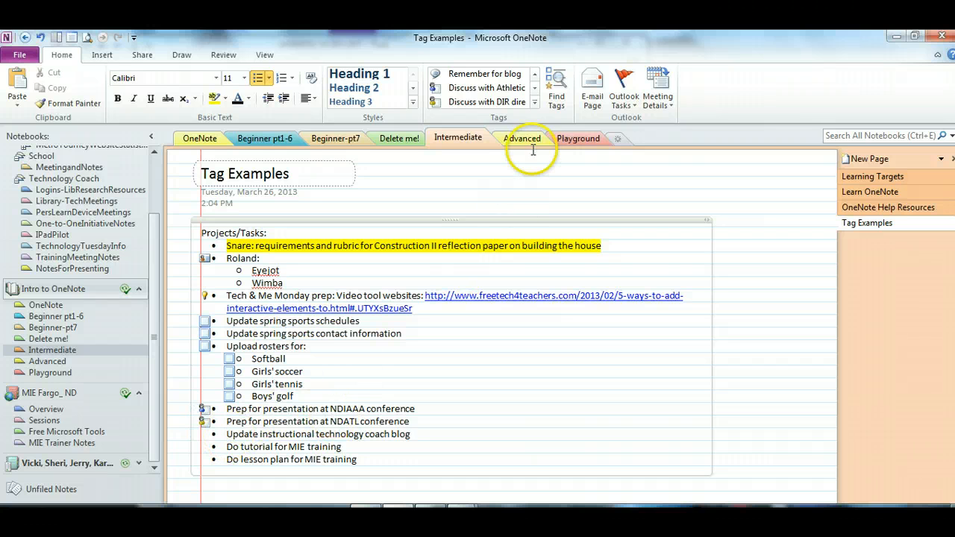
pyautogui.click(536, 107)
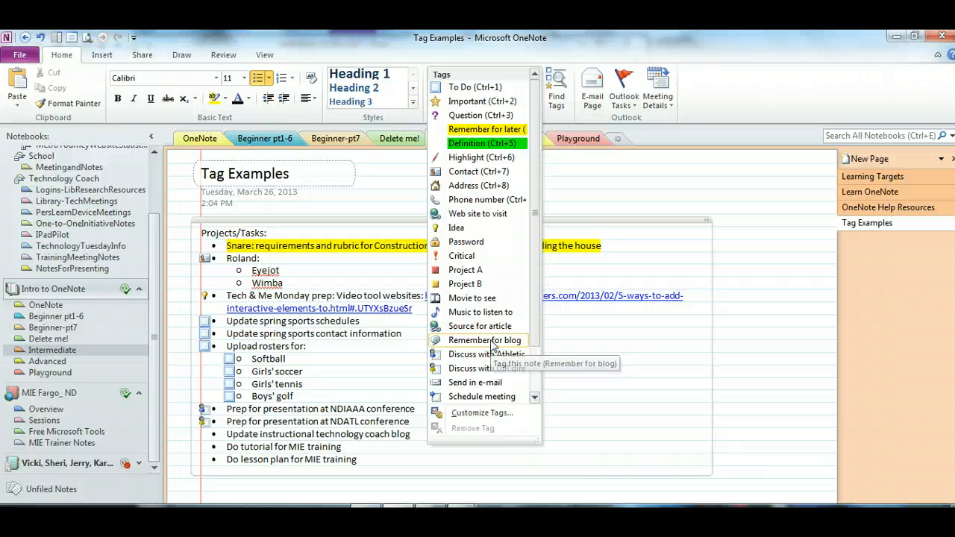
pyautogui.click(492, 342)
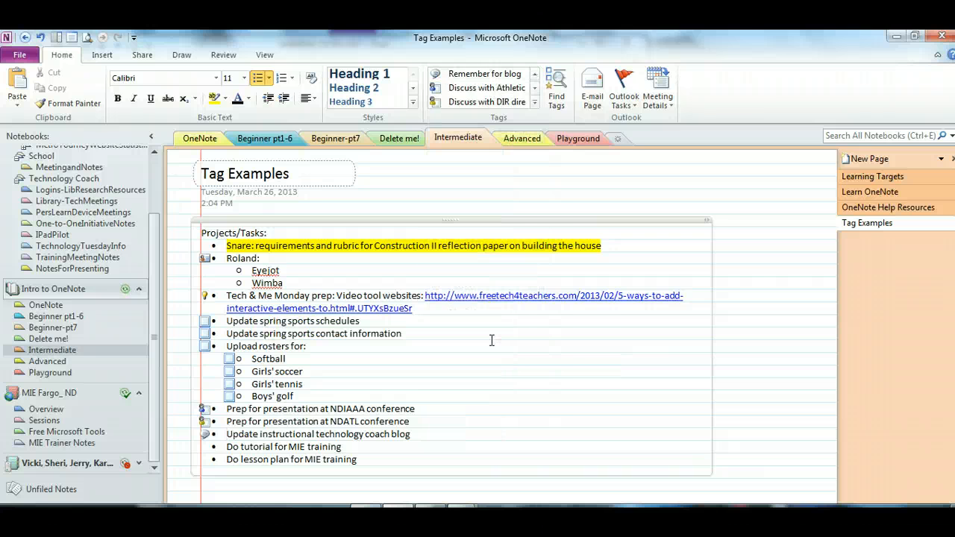
# Tag the "Do tutorial for MIE training" bullet as Important and the "Do lesson plan for MIE training" bullet as Critical.
pyautogui.click(225, 459)
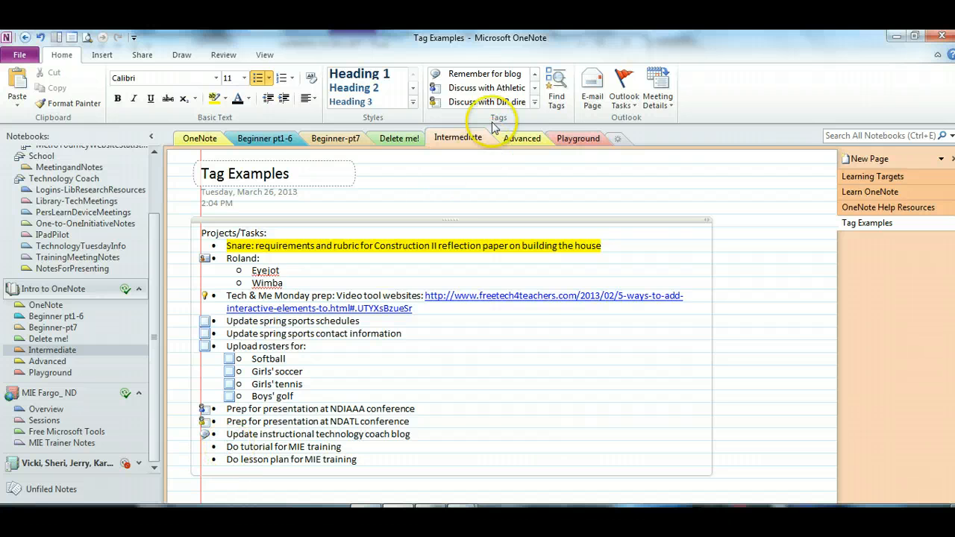
pyautogui.click(534, 102)
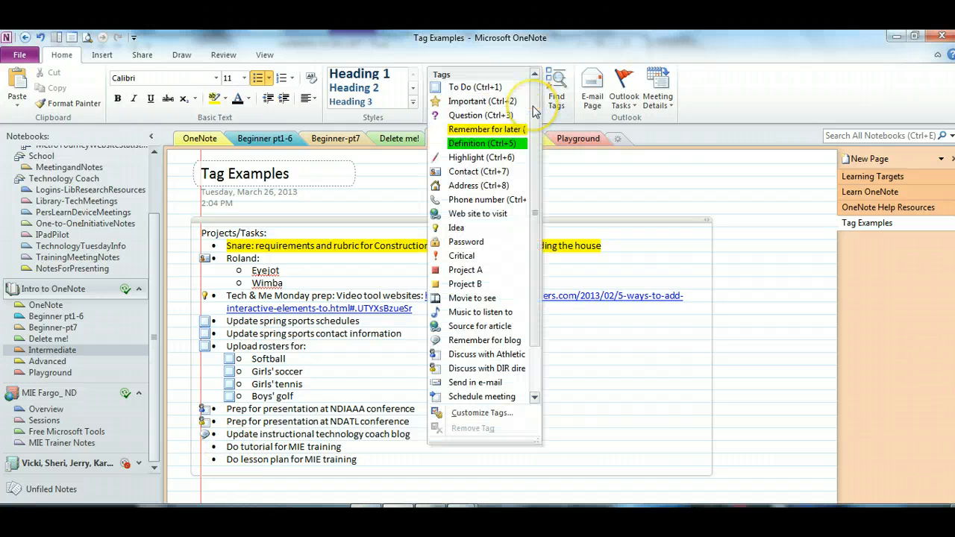
pyautogui.click(471, 105)
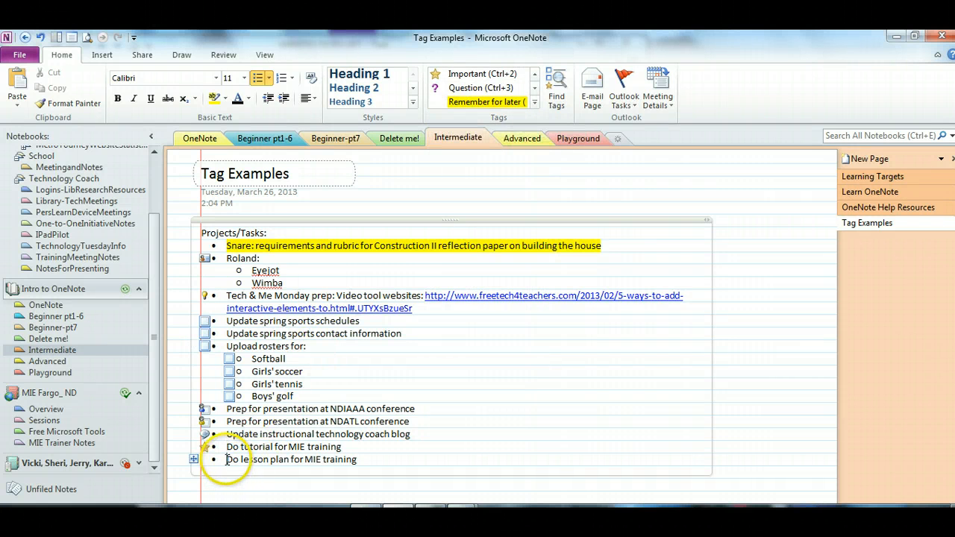
pyautogui.click(535, 102)
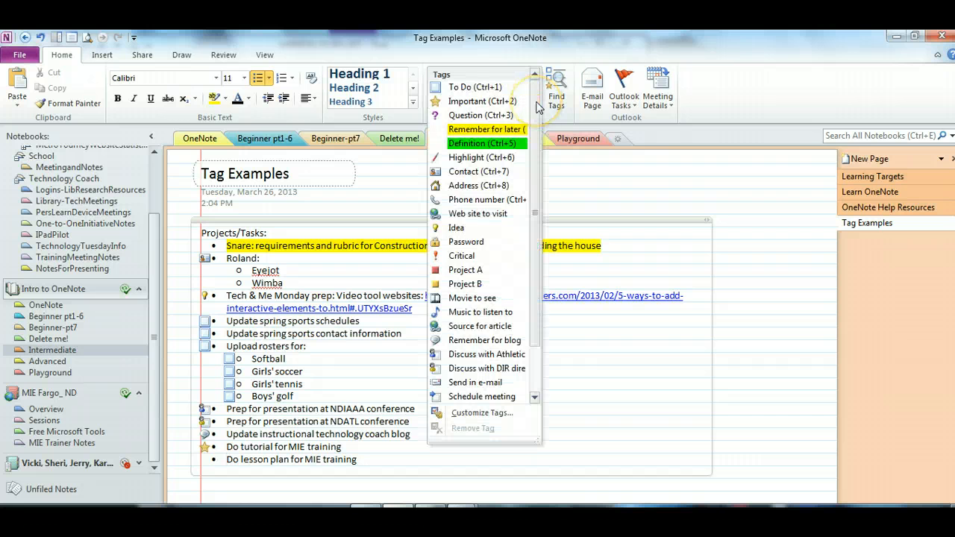
pyautogui.click(463, 256)
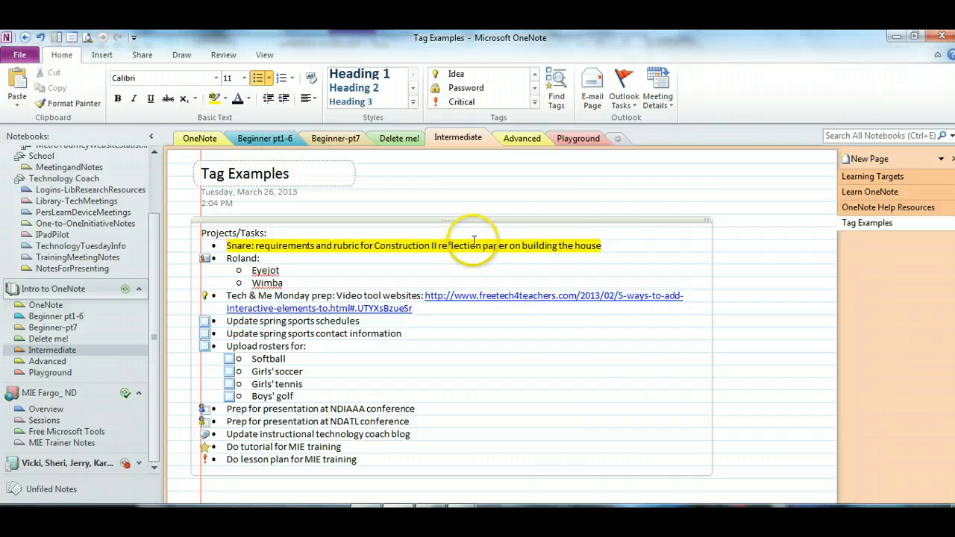
# Find the tagged notes in this notebook and review the summary grouped by tag name, down to the To Do items.
pyautogui.click(558, 106)
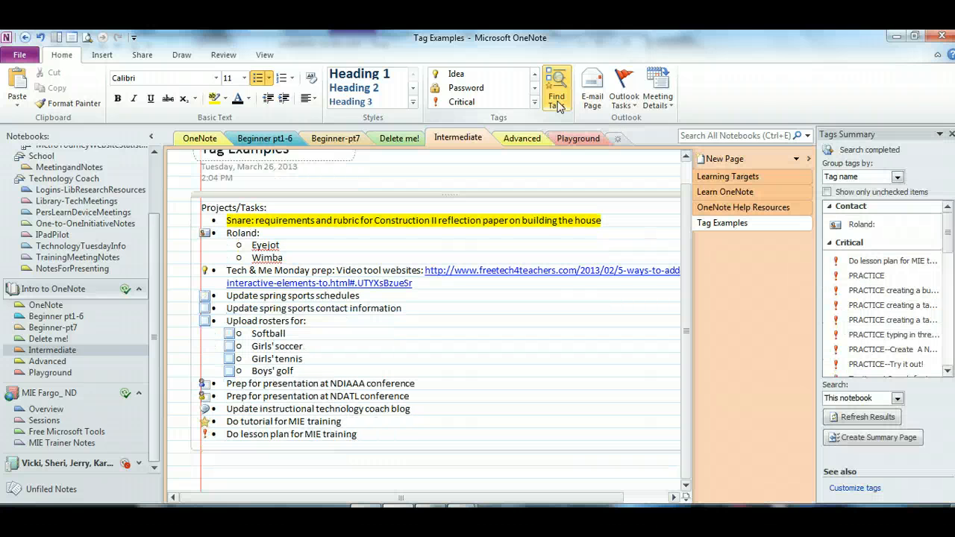
pyautogui.click(899, 177)
pyautogui.click(911, 177)
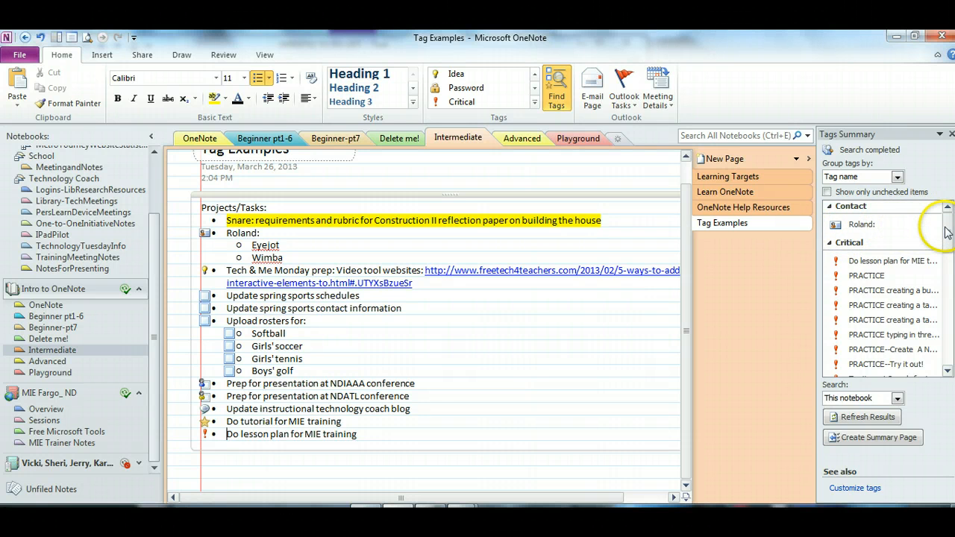
pyautogui.moveTo(949, 233); pyautogui.dragTo(950, 344)
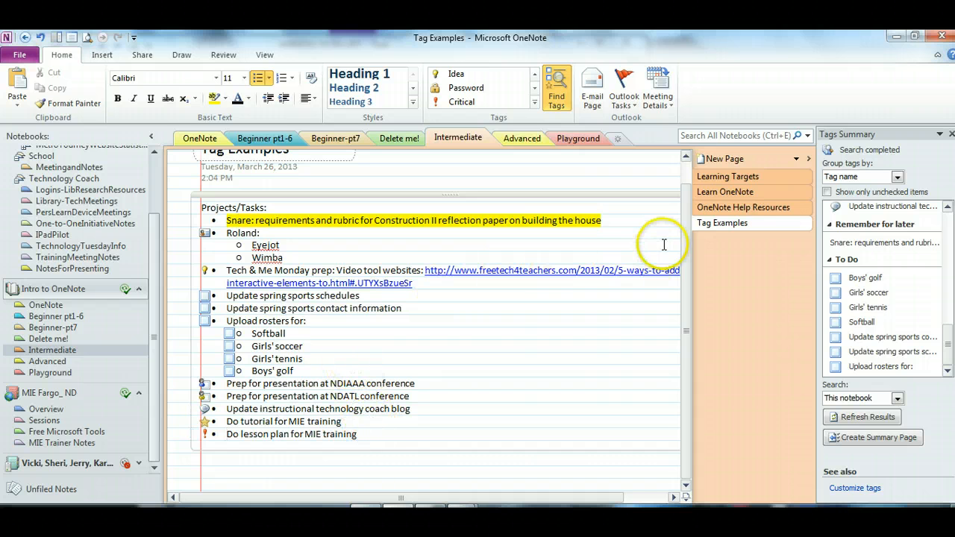
pyautogui.scroll(1, 687, 229)
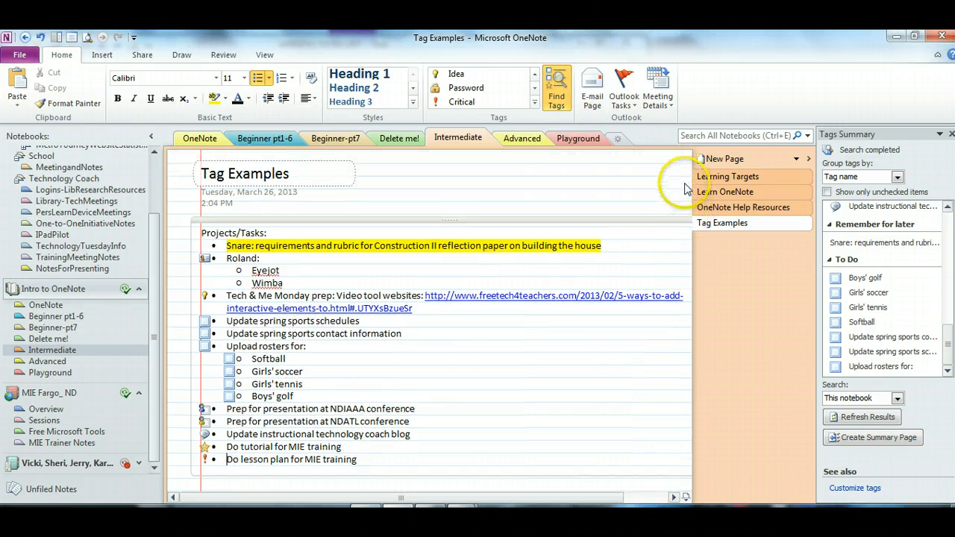